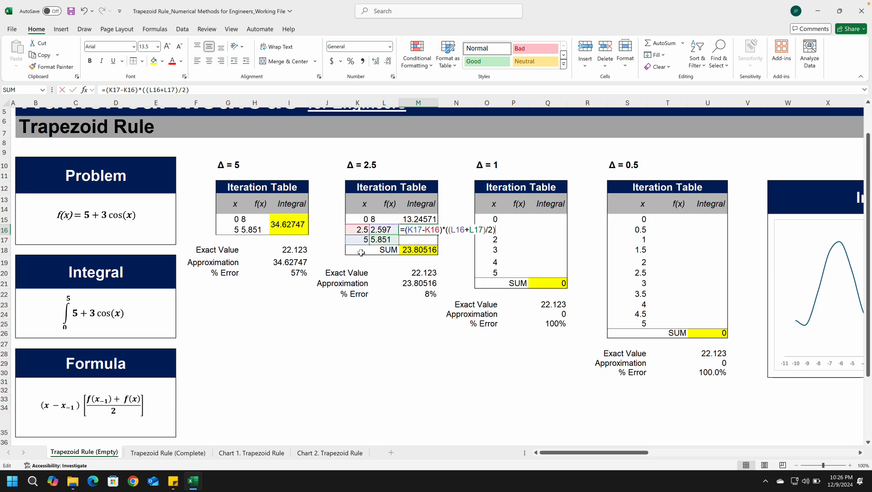
- Close the integral formula in M16 and review the Δ = 2.5 sum, approximation and % error cells
key(Return)
key(Down)
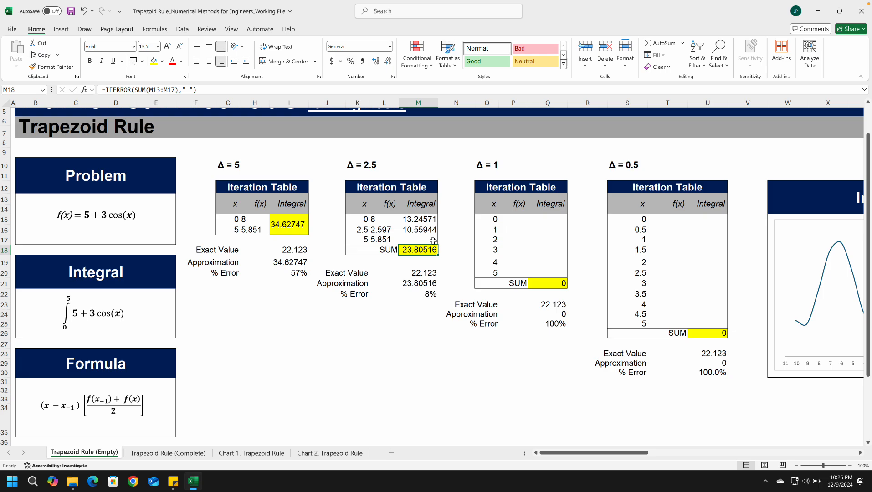
key(Down)
key(Down)
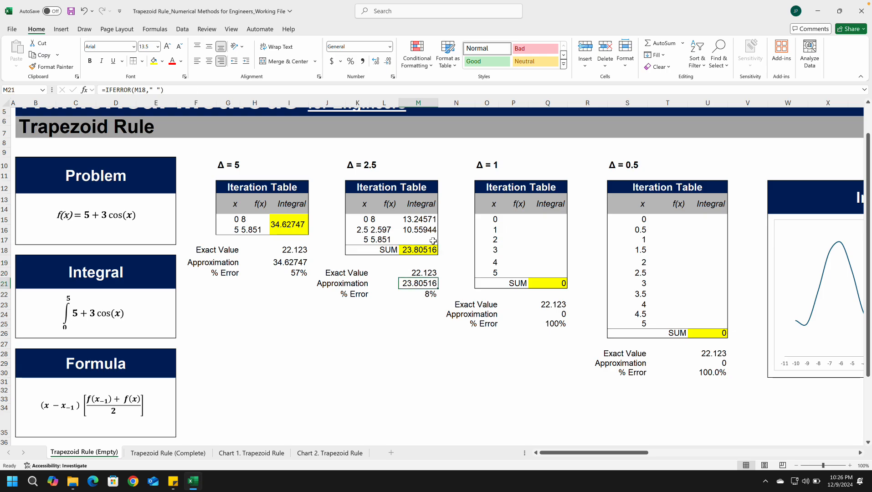
key(Down)
key(Down)
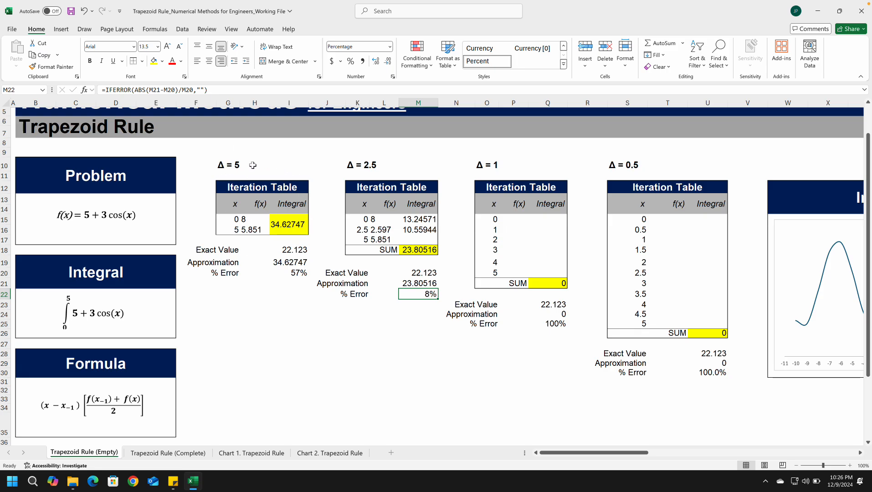
- View the Chart 2. Trapezoid Rule sheet and return to the Trapezoid Rule (Empty) sheet
key(ctrl+Page_Down)
key(ctrl+Page_Down)
key(ctrl+Page_Down)
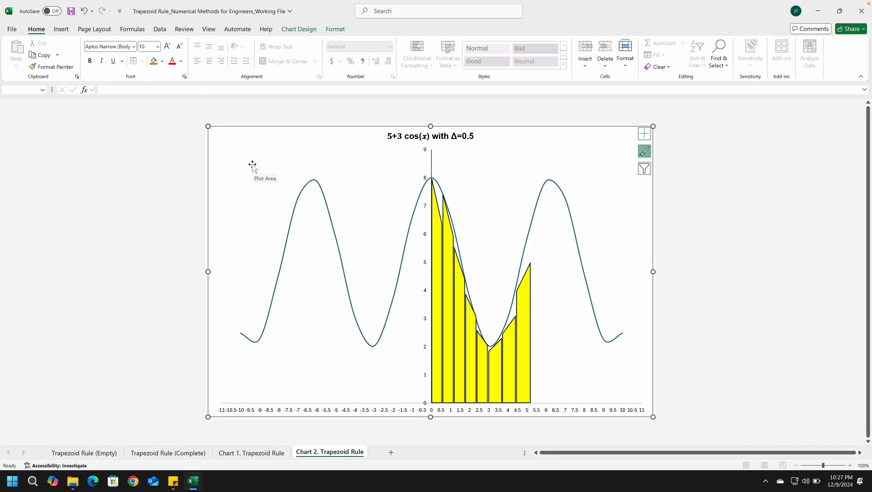
key(ctrl+Page_Up)
key(ctrl+Page_Up)
key(ctrl+Page_Up)
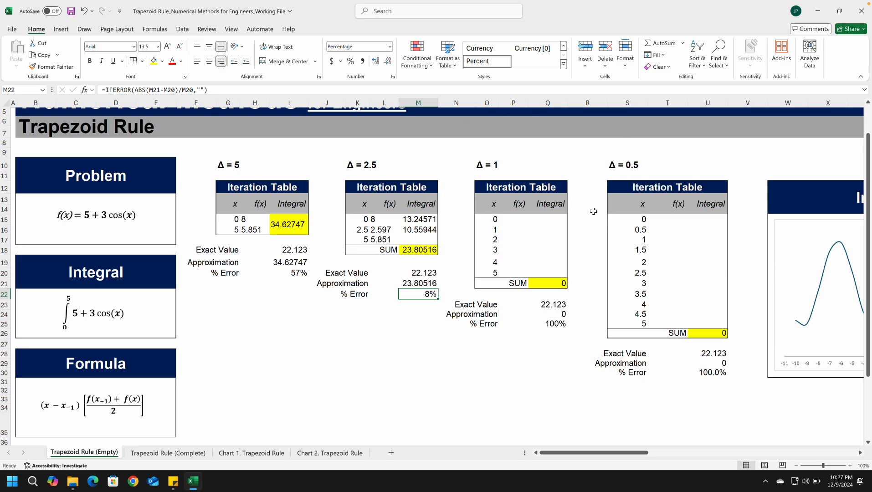
- Copy the f(x) formula from L15 in the Δ = 2.5 table into P15 of the Δ = 1 table
key(Up)
key(Up)
key(Left)
key(Up)
key(Up)
key(Up)
key(Up)
key(Up)
key(ctrl+c)
key(Right)
key(Right)
key(Right)
key(Right)
key(ctrl+v)
- Extend the pasted f(x) formula over P15:P20 for every x value in the Δ = 1 table
key(shift+Down)
key(shift+Down)
key(shift+Down)
key(shift+Down)
key(shift+Down)
key(Return)
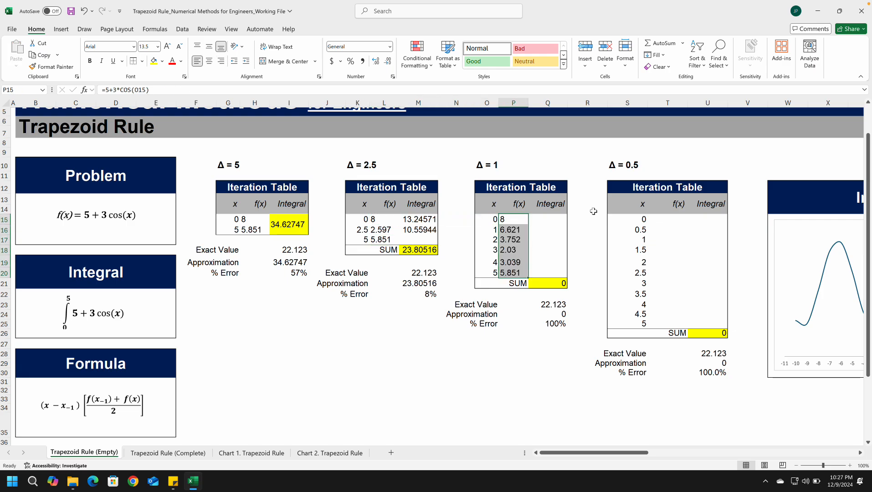
- Examine the cell references in the f(x) formulas below P15 in the Δ = 1 table
key(Down)
key(F2)
key(Return)
key(F2)
key(Return)
key(F2)
key(Return)
key(Up)
key(Up)
key(Up)
key(Up)
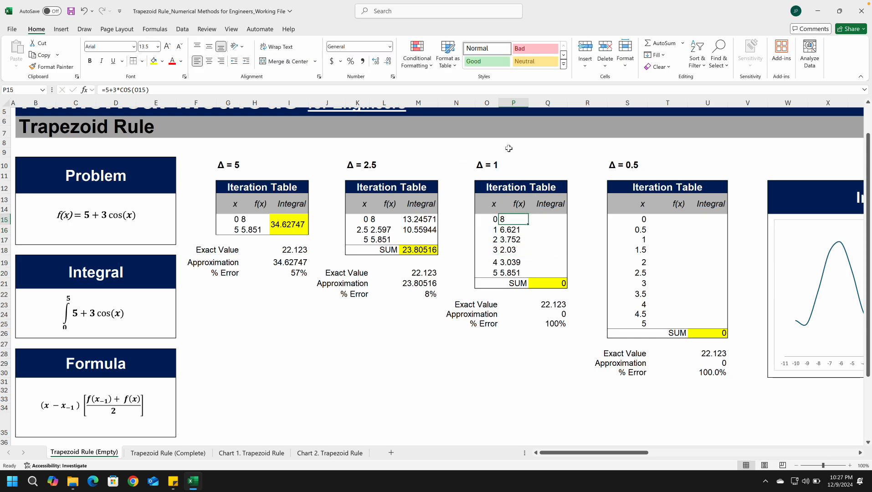
- Copy the integral formula from M15 in the Δ = 2.5 table into Q15 of the Δ = 1 table
key(Left)
key(Left)
key(Left)
key(ctrl+c)
key(Right)
key(Right)
key(Right)
key(Right)
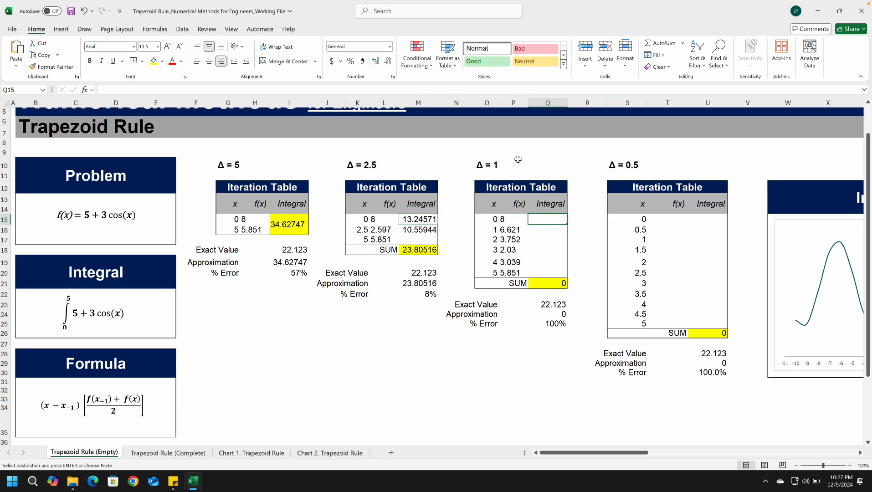
key(ctrl+v)
- Extend the pasted integral formula over Q15:Q19 in the Δ = 1 table
key(shift+Down)
key(shift+Down)
key(shift+Down)
key(shift+Down)
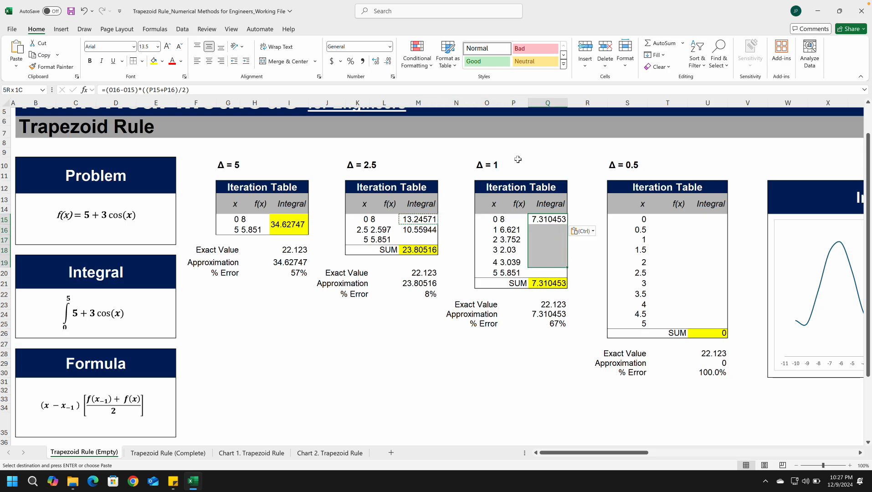
key(Return)
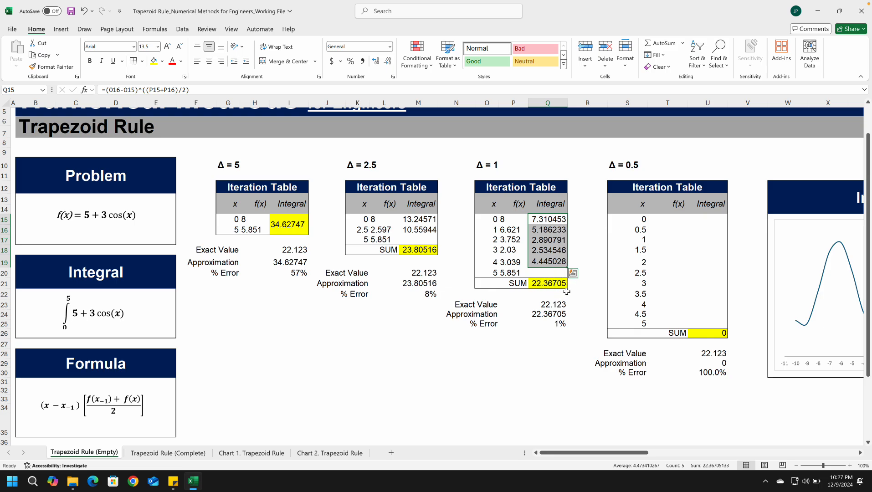
- Review the sum, exact value, approximation and % error of the Δ = 1 table
key(Down)
key(Down)
key(Down)
key(Down)
key(Down)
key(Down)
key(Down)
key(Down)
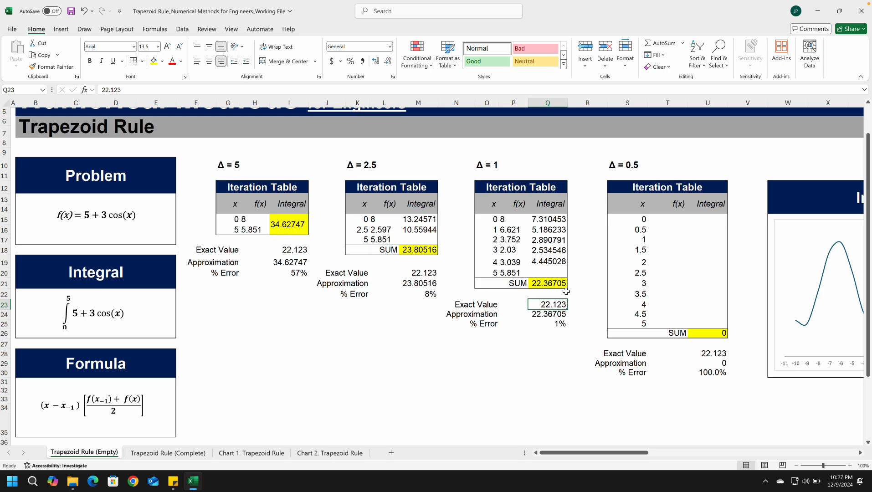
key(Down)
key(Down)
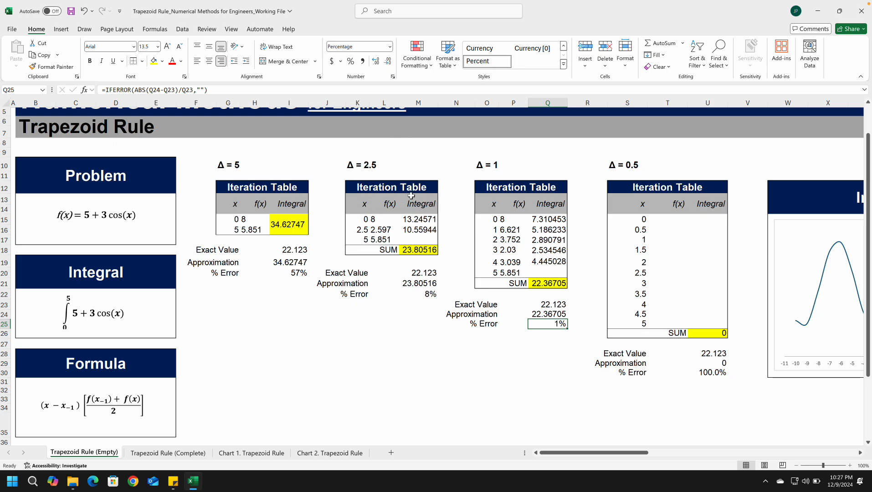
- Copy the f(x) formula from P15 in the Δ = 1 table into T15 of the Δ = 0.5 table
key(Up)
key(Up)
key(Up)
key(Up)
key(Up)
key(Up)
key(Up)
key(Left)
key(Left)
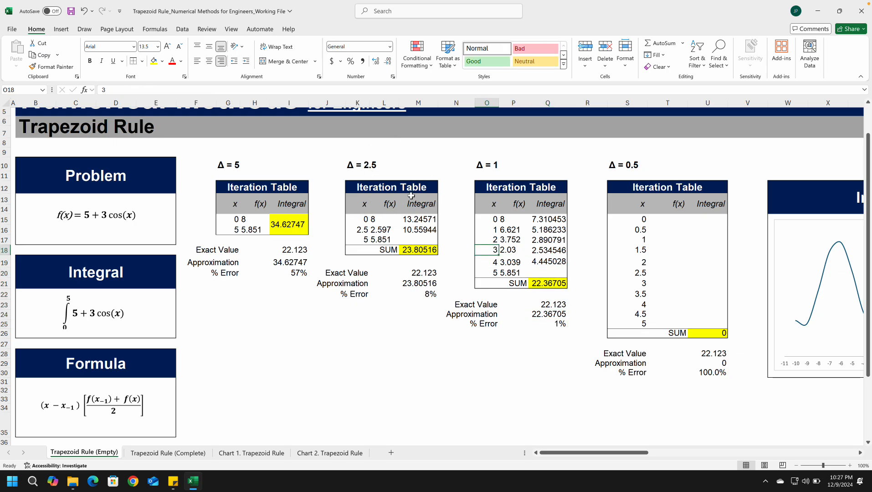
key(Up)
key(Up)
key(Up)
key(Right)
key(ctrl+c)
key(Right)
key(Right)
key(Right)
key(Right)
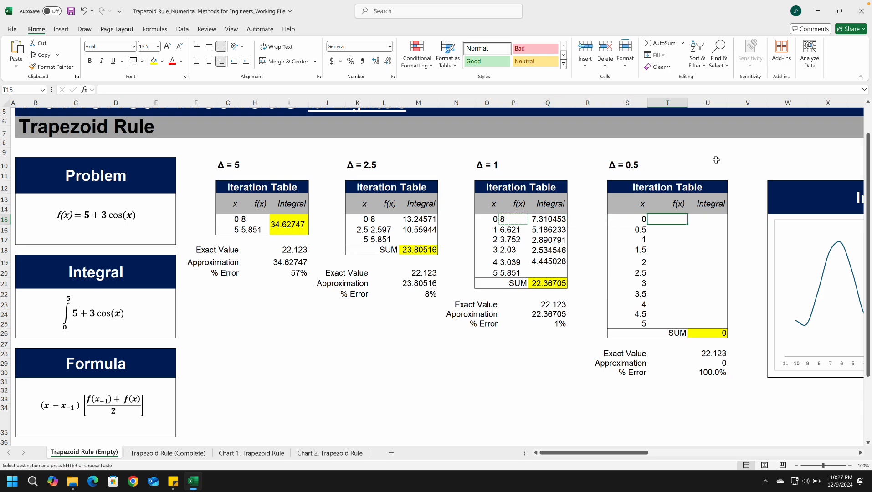
key(ctrl+v)
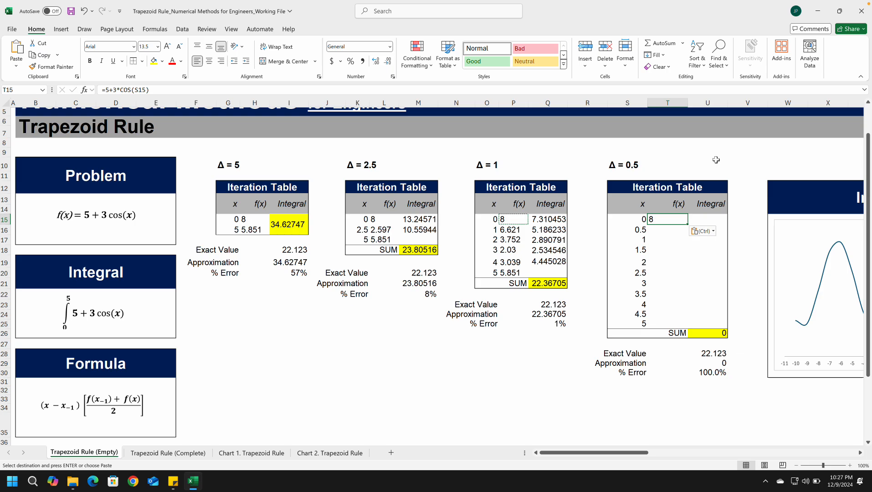
- Extend the pasted f(x) formula over T15:T25 for every x value in the Δ = 0.5 table
key(shift+Down)
key(shift+Down)
key(shift+Down)
key(shift+Down)
key(shift+Down)
key(shift+Down)
key(shift+Down)
key(shift+Down)
key(shift+Down)
key(shift+Down)
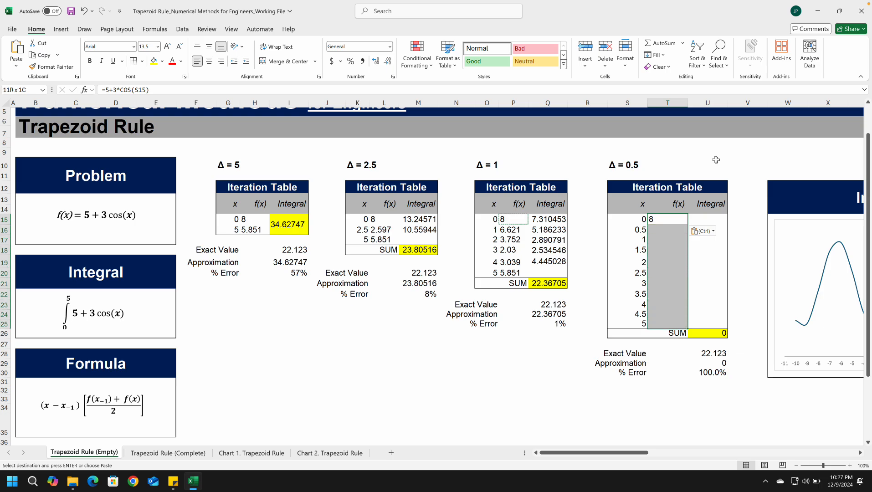
key(Return)
- Copy the integral formula from Q15 in the Δ = 1 table into U15 of the Δ = 0.5 table
key(Left)
key(Left)
key(Left)
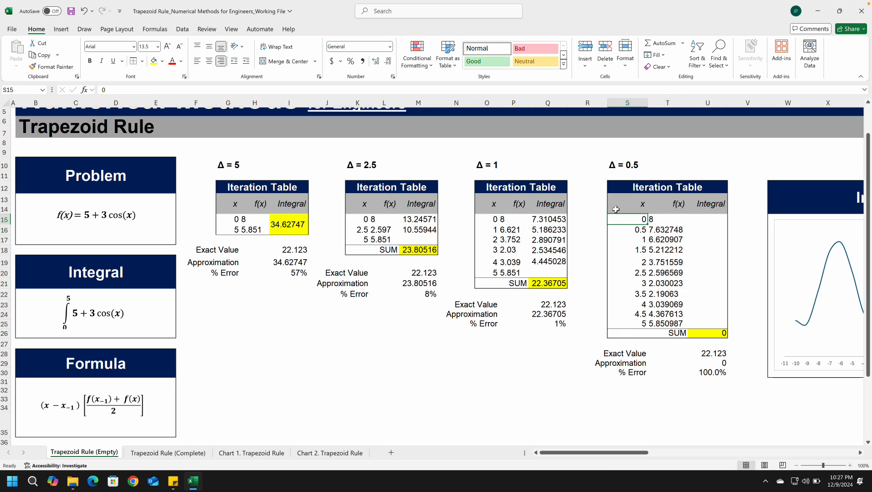
key(ctrl+c)
key(Right)
key(Right)
key(Right)
key(Right)
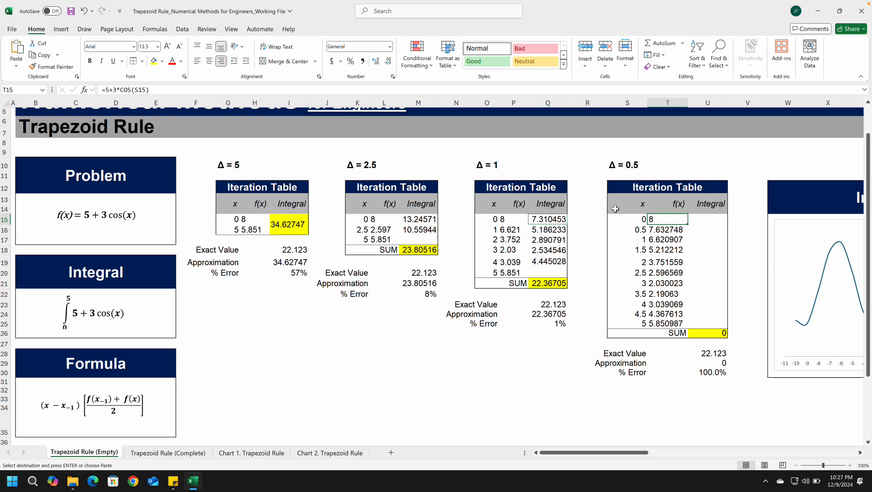
key(ctrl+v)
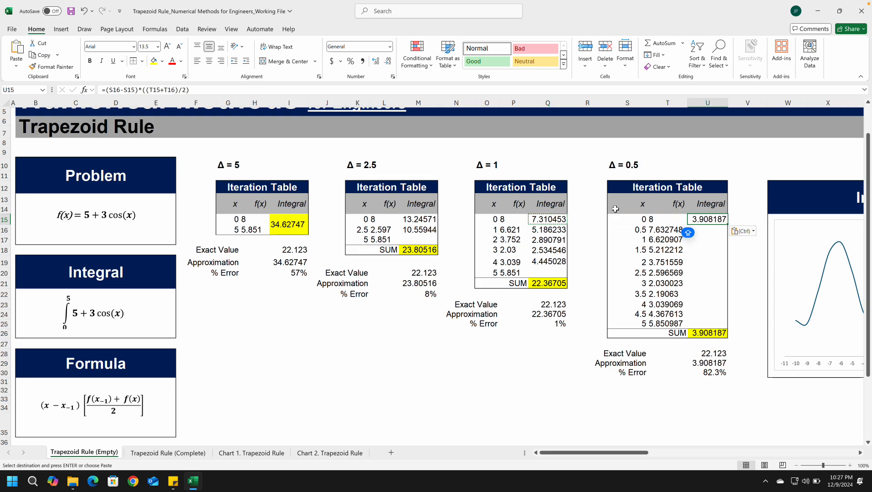
- Extend the pasted integral formula over U15:U24 in the Δ = 0.5 table
key(shift+Down)
key(shift+Down)
key(shift+Down)
key(shift+Down)
key(shift+Down)
key(shift+Down)
key(shift+Down)
key(shift+Down)
key(shift+Down)
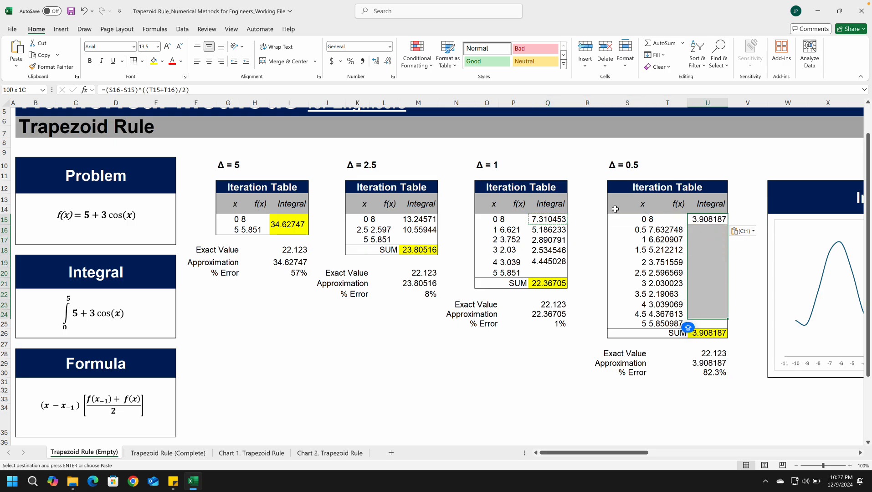
key(Return)
- Examine the integral formula in U16 of the Δ = 0.5 table without changing it
key(alt)
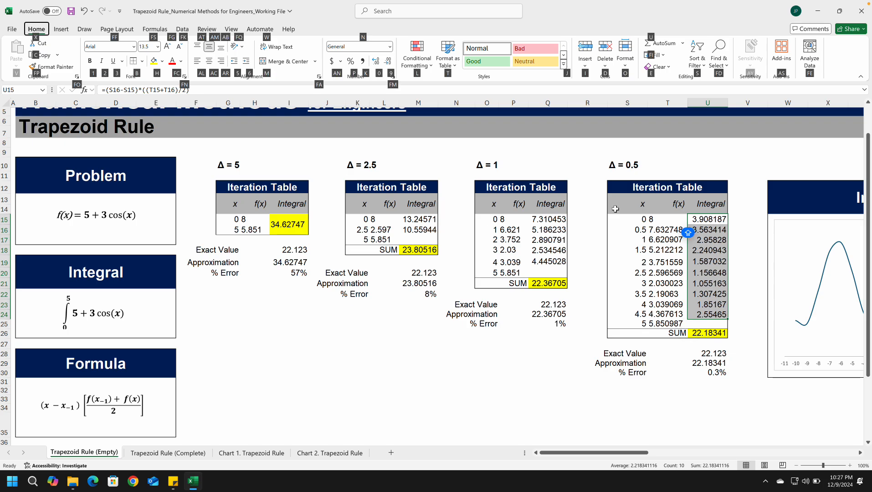
key(Escape)
key(Down)
key(F2)
key(Escape)
key(Up)
- Left-align the integral values in U15:U24 of the Δ = 0.5 table
key(shift+Down)
key(shift+Down)
key(shift+Down)
key(shift+Down)
key(shift+Down)
key(shift+Down)
key(shift+Down)
key(shift+Down)
key(shift+Down)
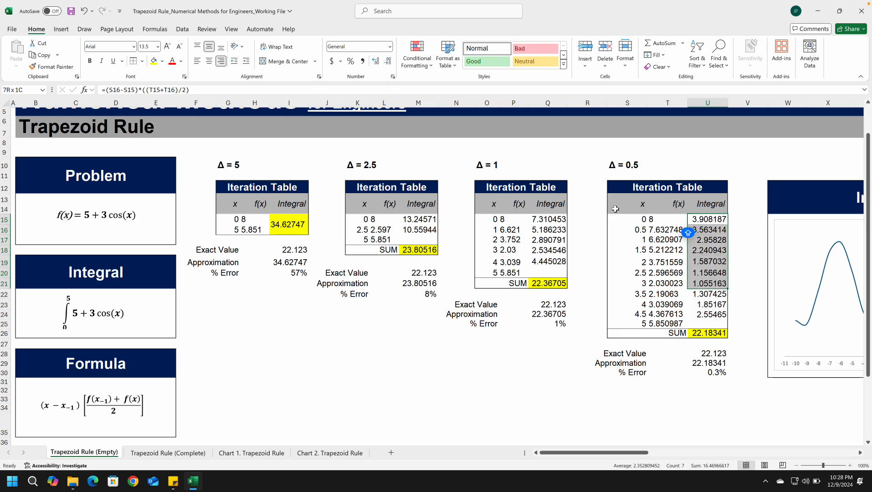
key(alt)
key(h)
key(a)
key(l)
key(Up)
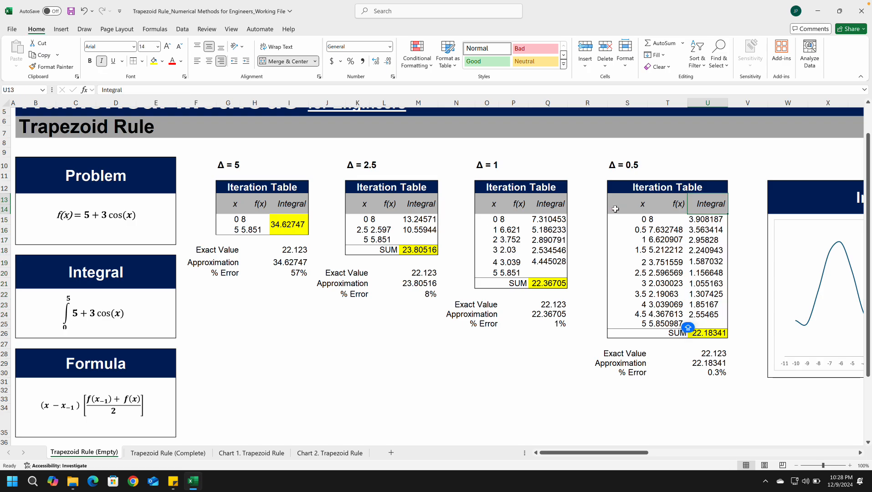
- Examine the cell references of the integral formulas from U15 through U18
key(Down)
key(F2)
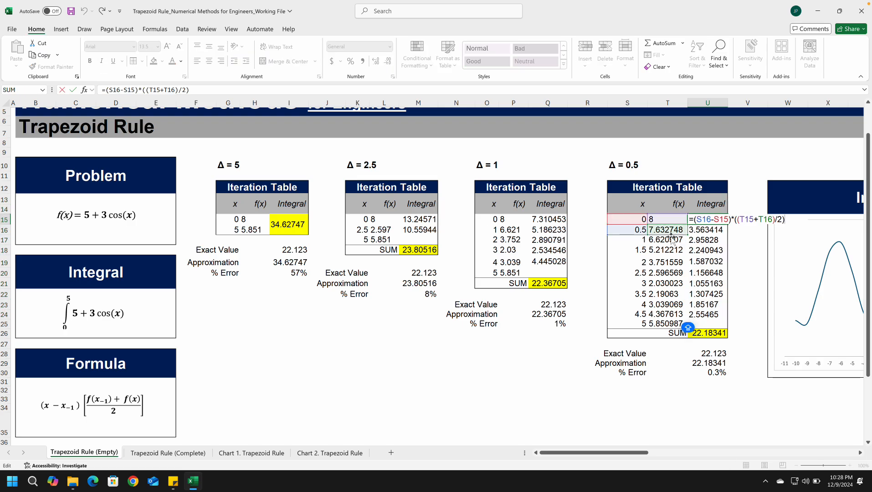
key(Return)
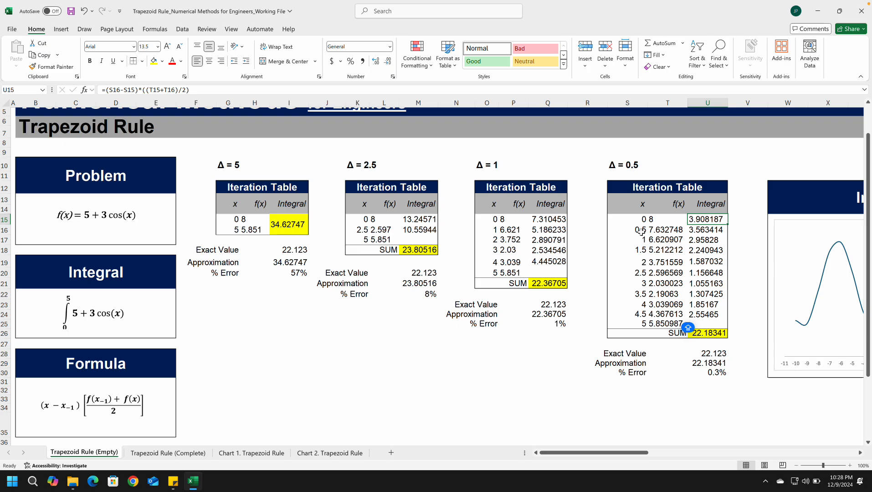
key(F2)
key(Return)
key(F2)
key(Return)
key(F2)
key(Escape)
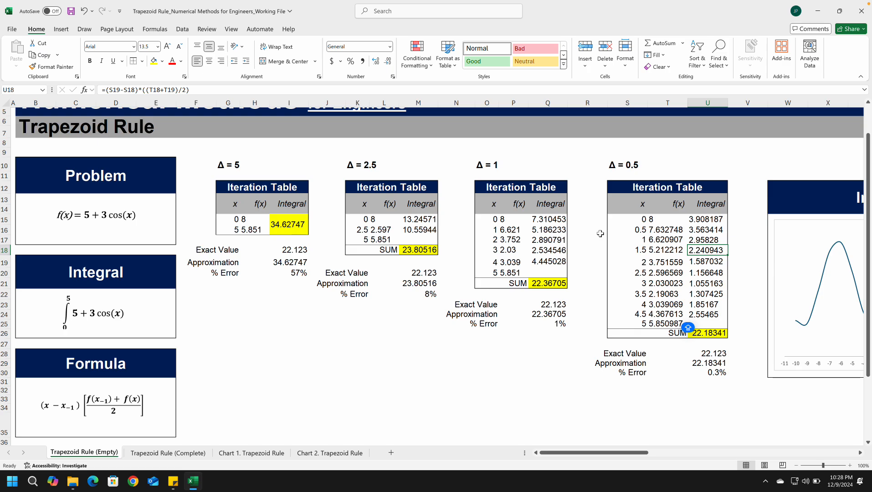
- Examine the SUM formula in U26 and go to the exact value cell of the Δ = 0.5 table
key(Down)
key(Down)
key(Down)
key(Down)
key(Down)
key(Down)
key(Down)
key(Down)
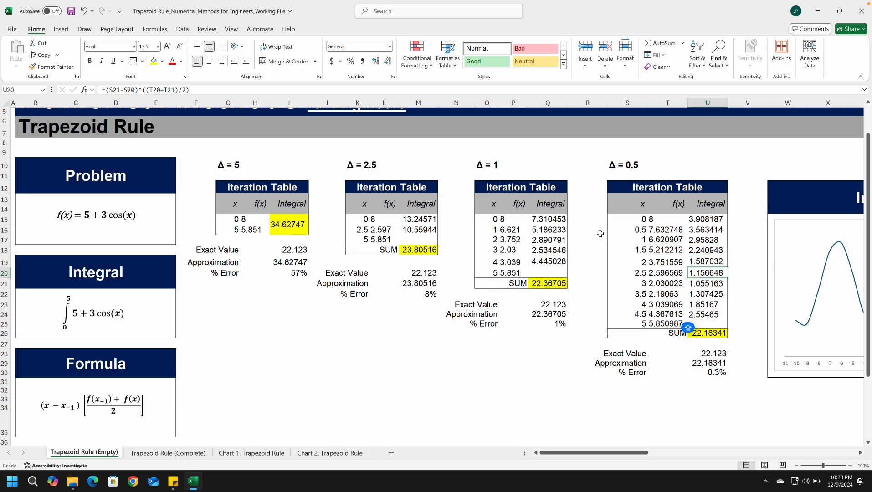
key(F2)
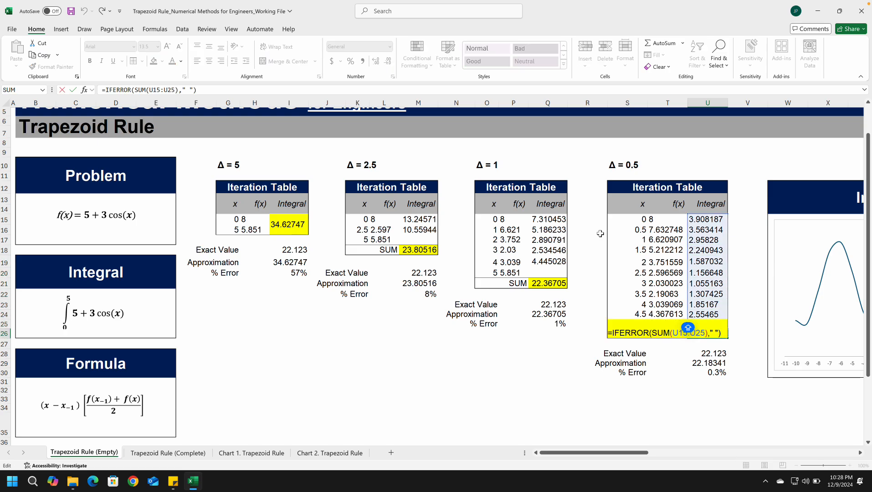
key(Escape)
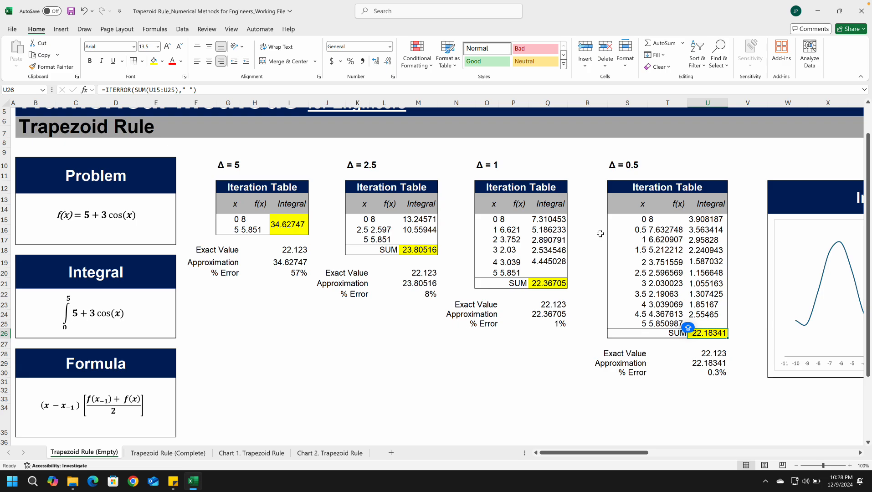
key(Down)
key(Down)
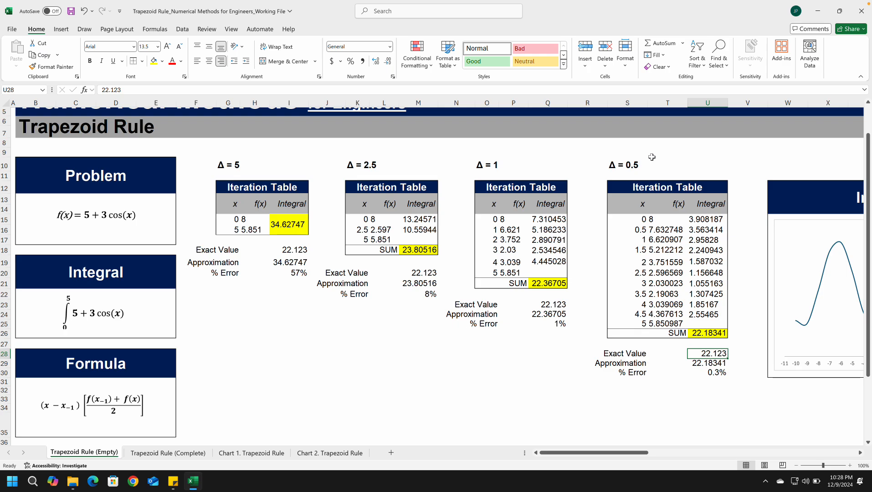
- Examine the exact value, approximation and % error cells in U28:U30 of the Δ = 0.5 table without changing them
key(Up)
key(Up)
key(Down)
key(Down)
key(F2)
key(Return)
key(Return)
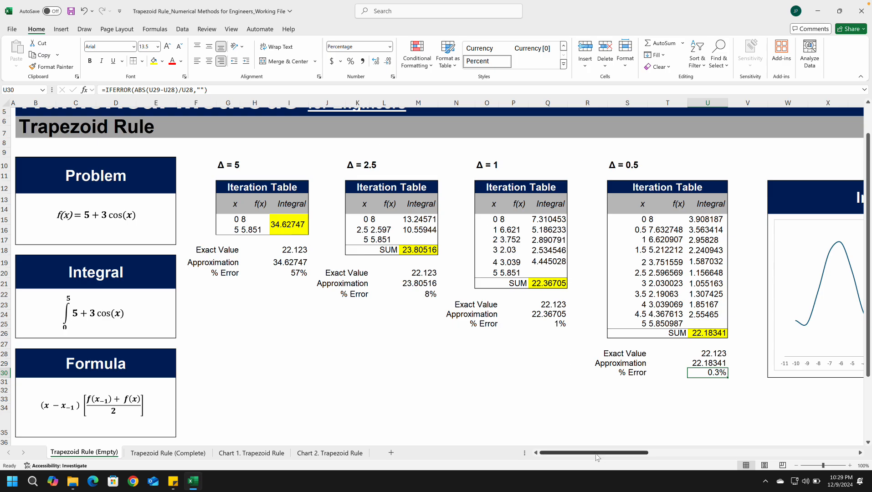
- View the Integral Graph and compare the trapezoid charts for Δ=1 and Δ=0.5 on the Chart 1 and Chart 2 sheets
drag(596, 454, 644, 448)
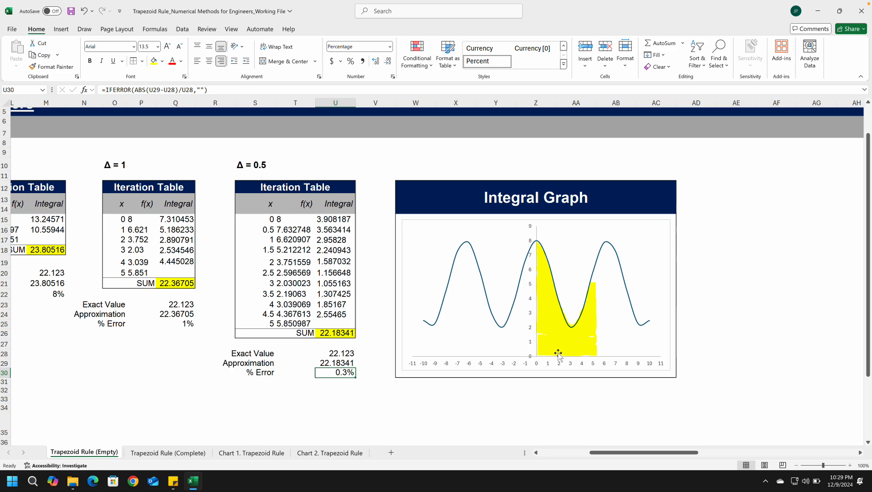
key(ctrl+Page_Down)
key(ctrl+Page_Down)
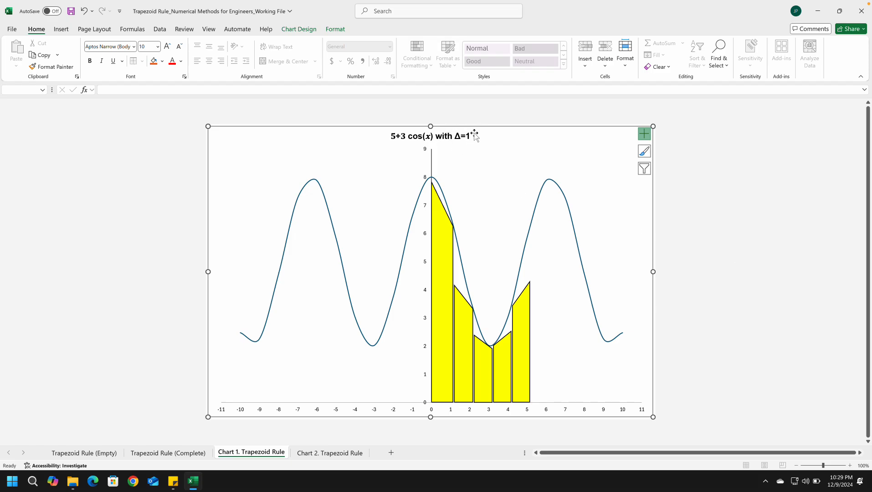
key(ctrl+Page_Down)
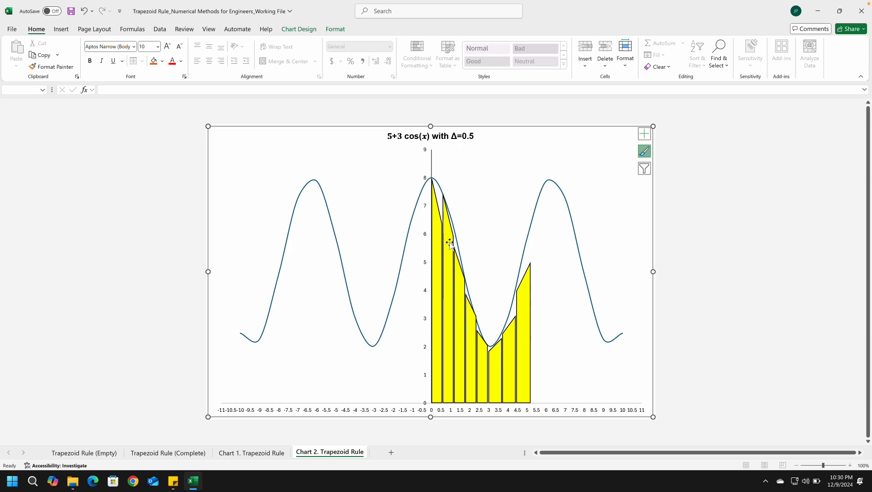
key(ctrl+Page_Up)
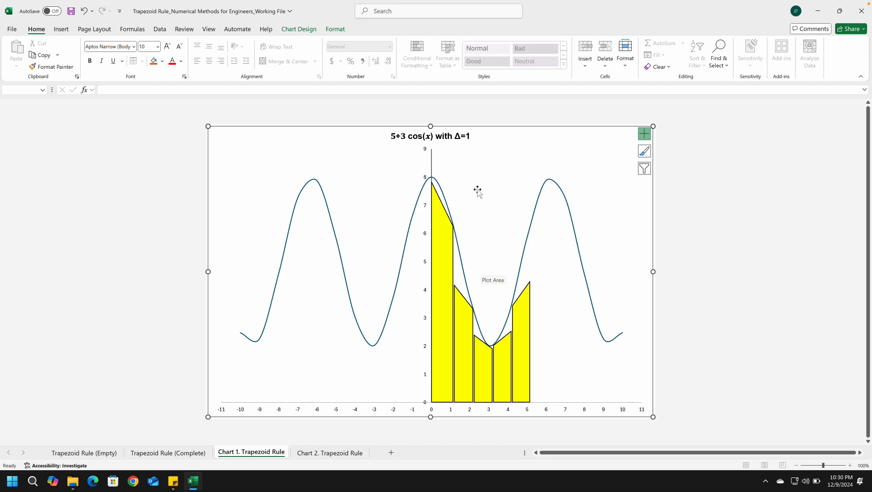
key(ctrl+Page_Down)
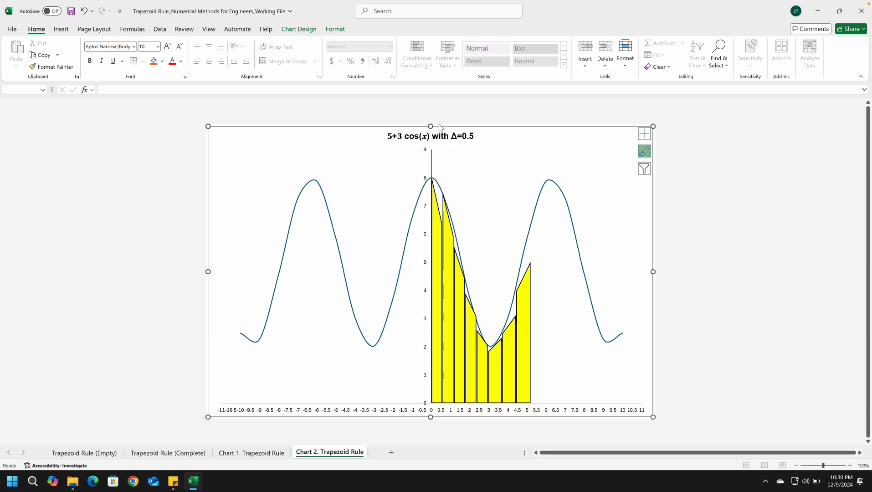
- Return to the Trapezoid Rule (Empty) sheet and review the four iteration tables from Δ = 5 to Δ = 0.5
key(ctrl+Page_Up)
key(ctrl+Page_Up)
key(ctrl+Page_Up)
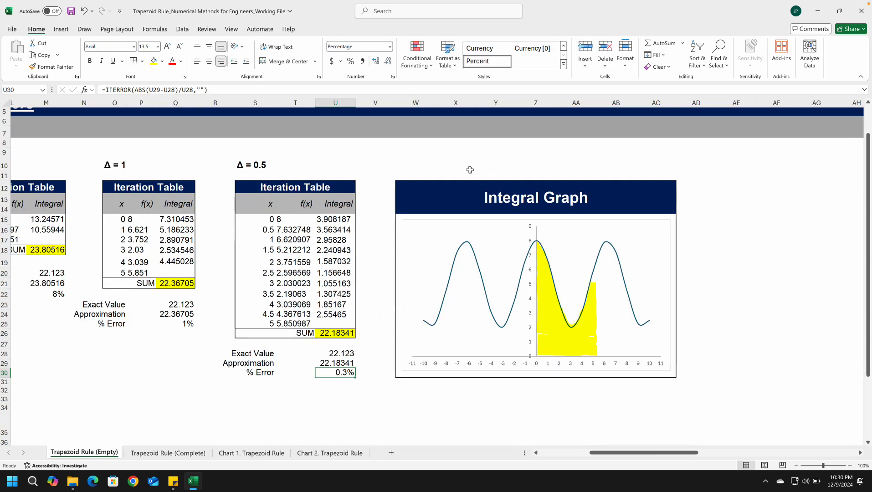
drag(613, 453, 489, 446)
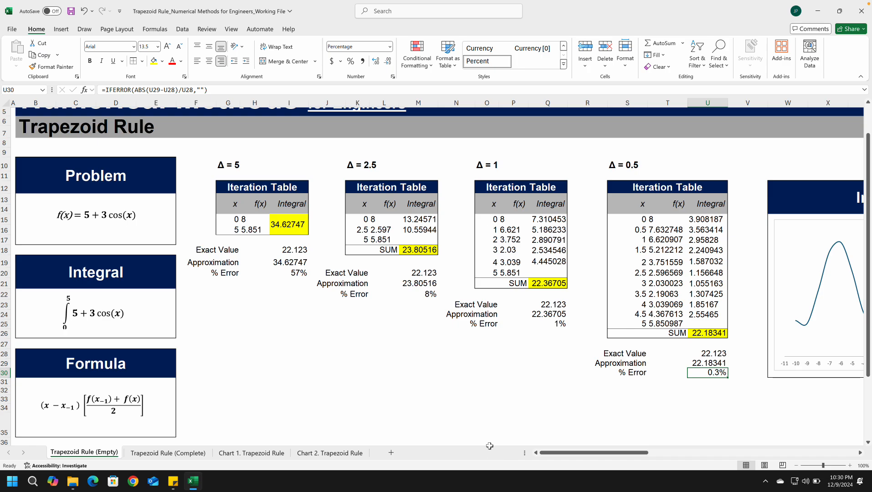